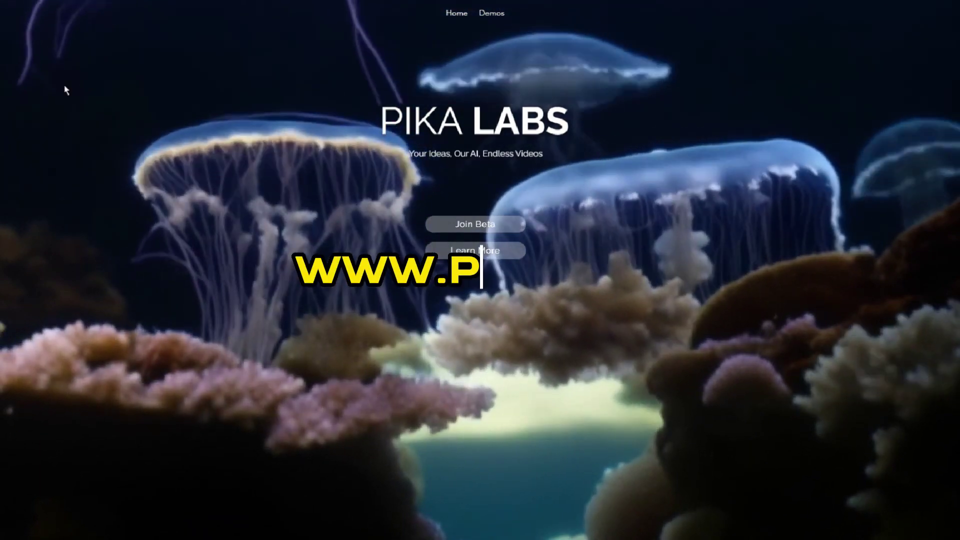
- Join the Pika Labs beta from its homepage and land in the Pika Discord server
click(475, 225)
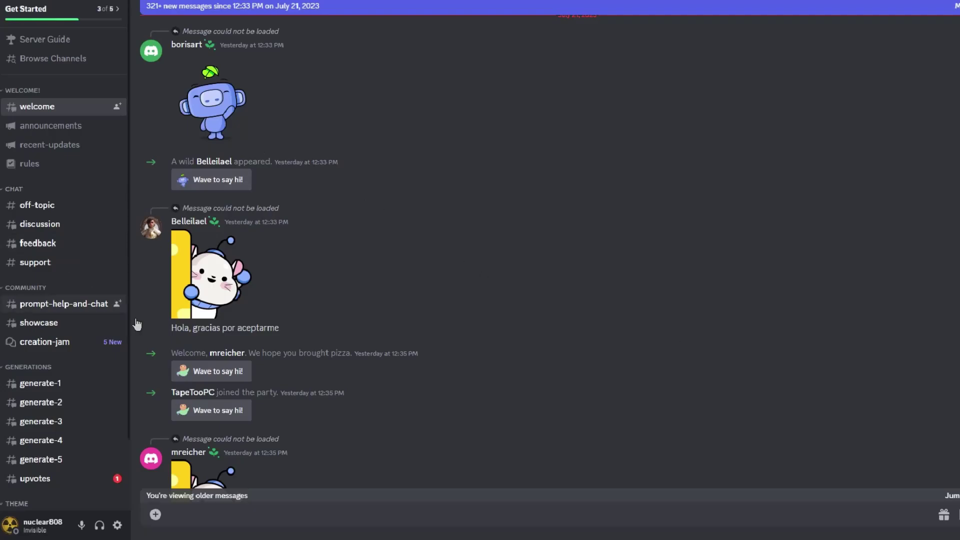
- Scroll the welcome channel and open the generate-1 channel of generated videos
scroll(299, 240, down, 10)
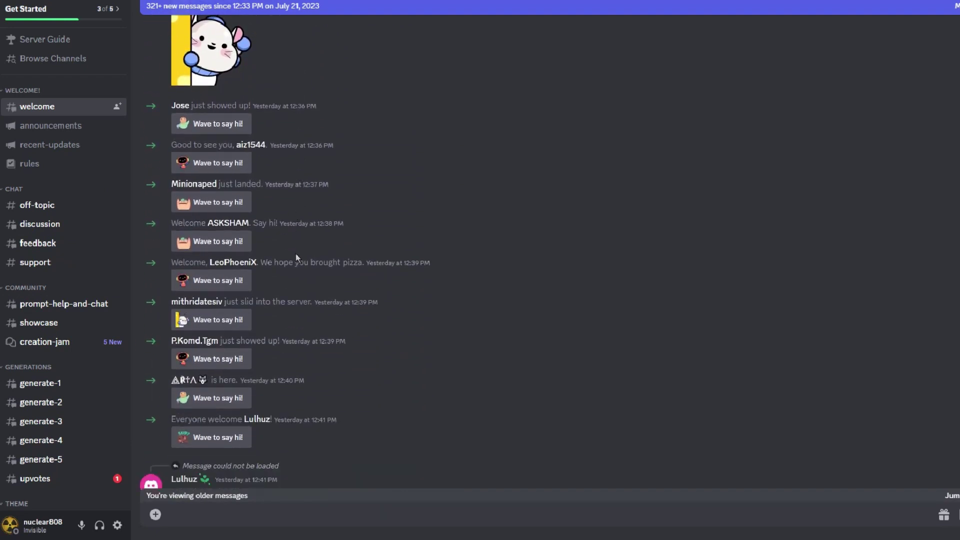
click(73, 386)
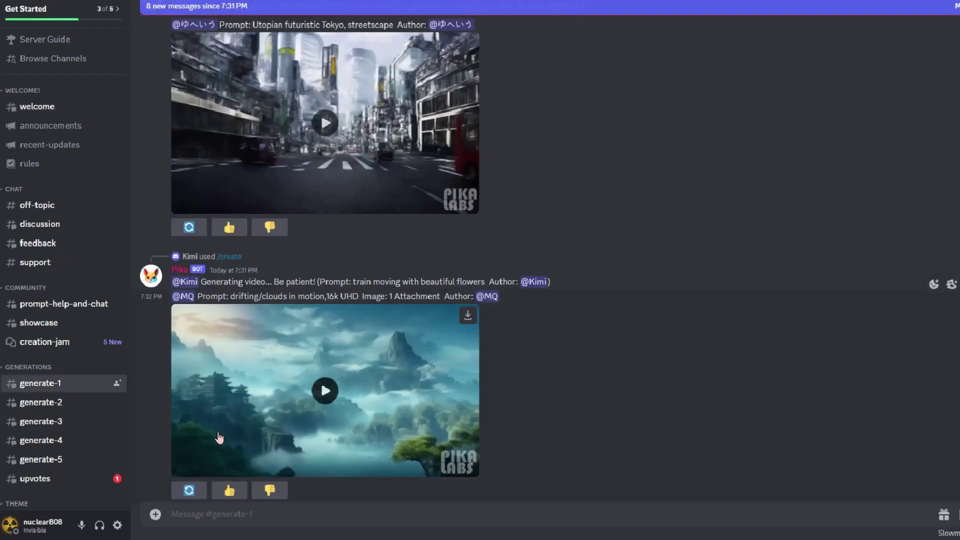
scroll(165, 295, down, 8)
scroll(169, 293, down, 7)
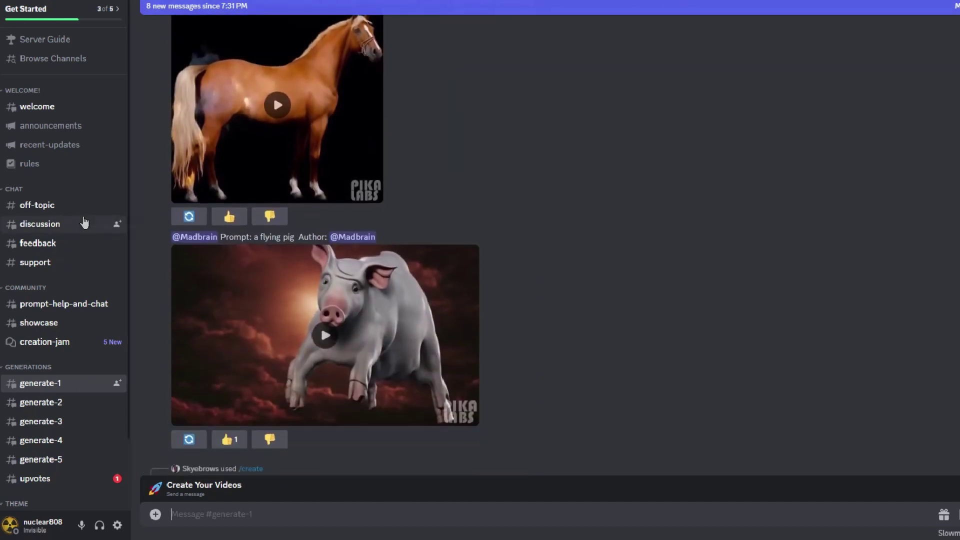
- Check the Server Guide's Get Started checklist, which points Create Your Videos to generate-1
click(50, 46)
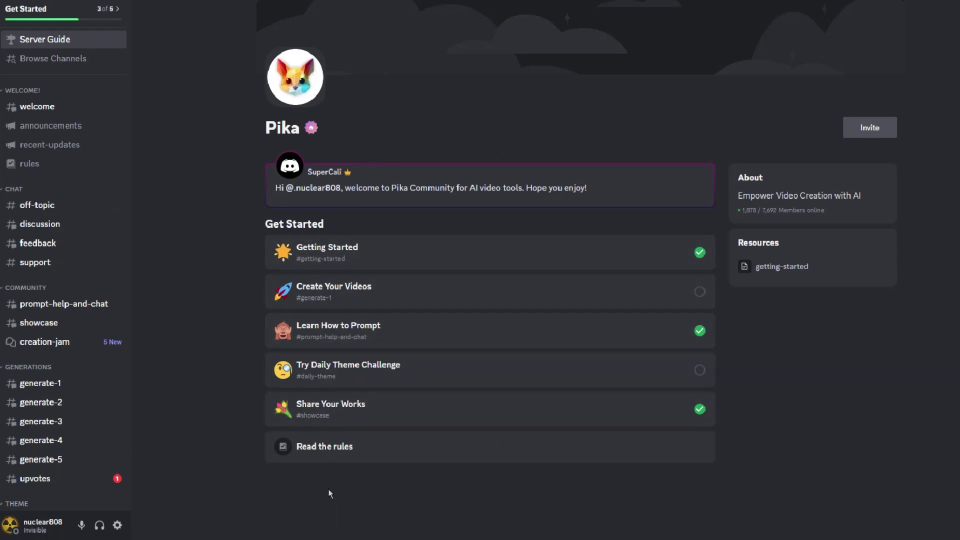
mouse_move(51, 391)
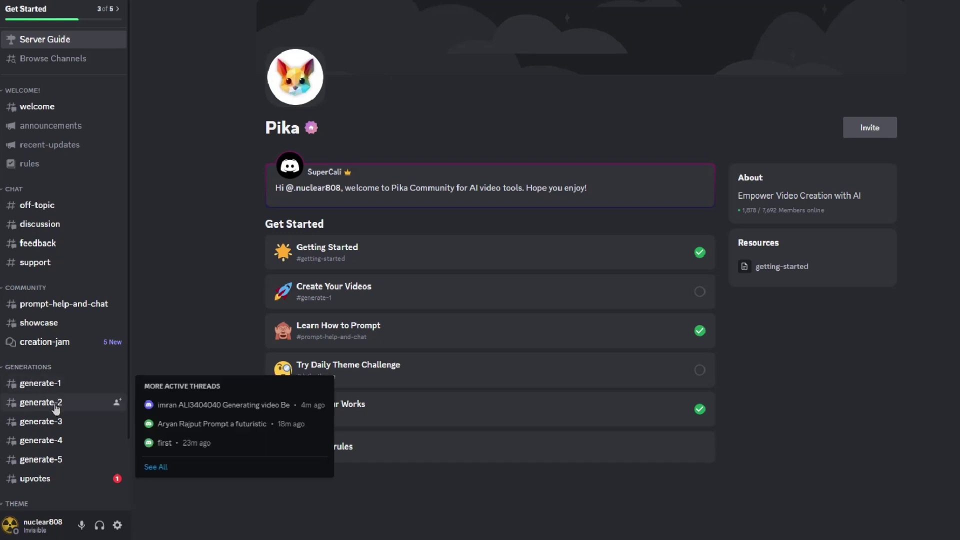
mouse_move(65, 424)
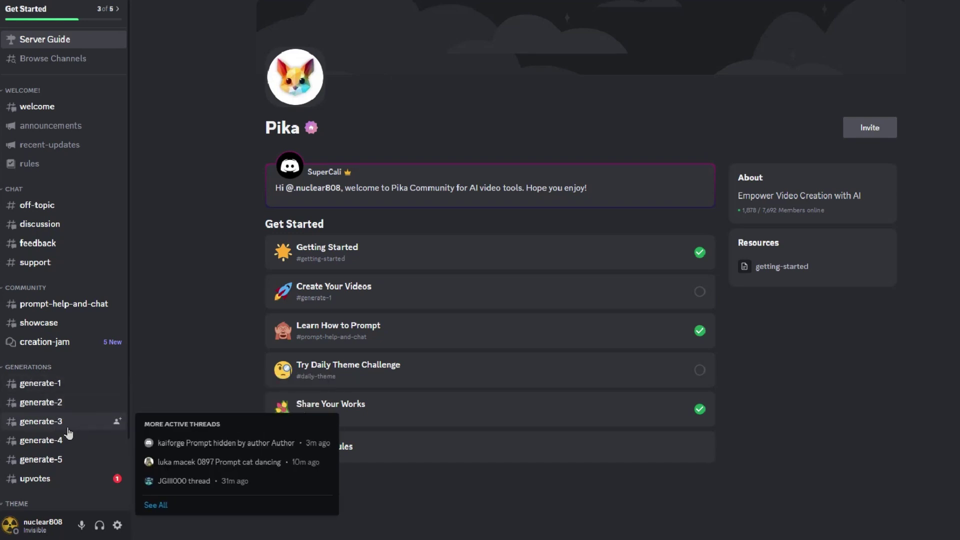
- Generate a 16:9 hidden-prompt clip of a cyborg in a neon lit city, play it, then revisit the Server Guide
click(58, 383)
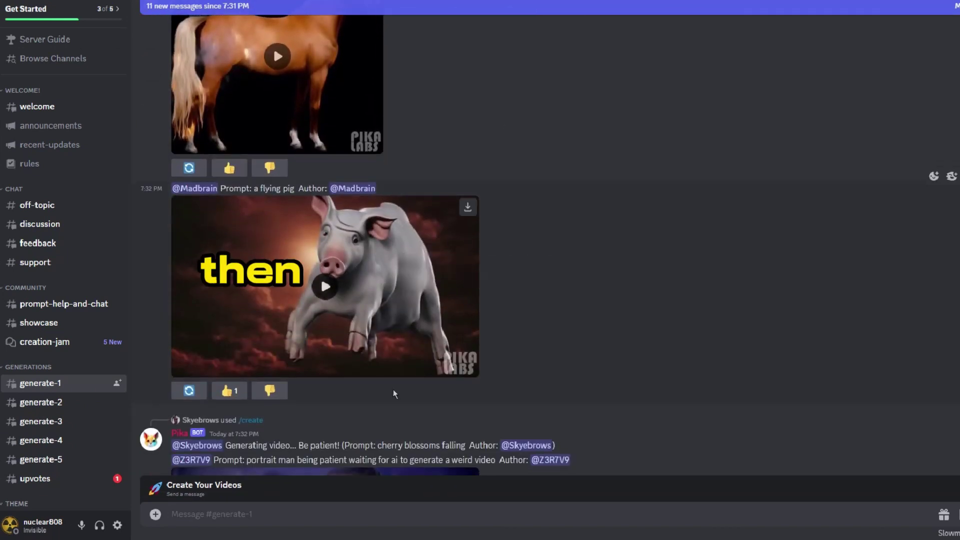
text(/create)
key(Tab)
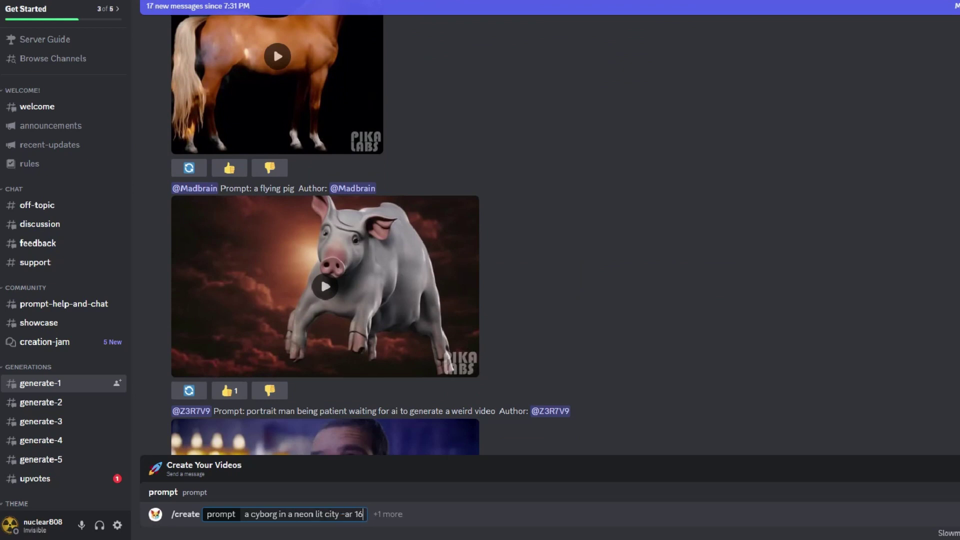
key(Return)
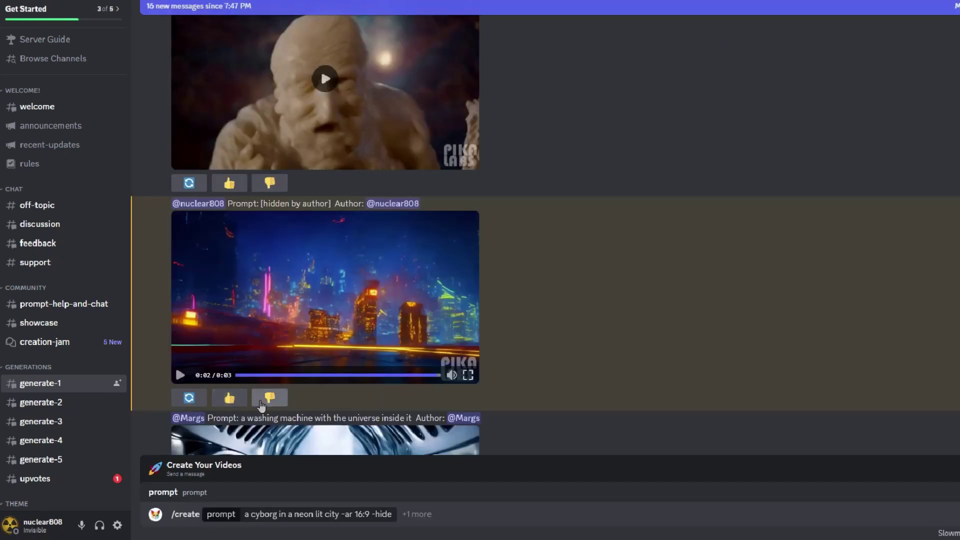
click(180, 375)
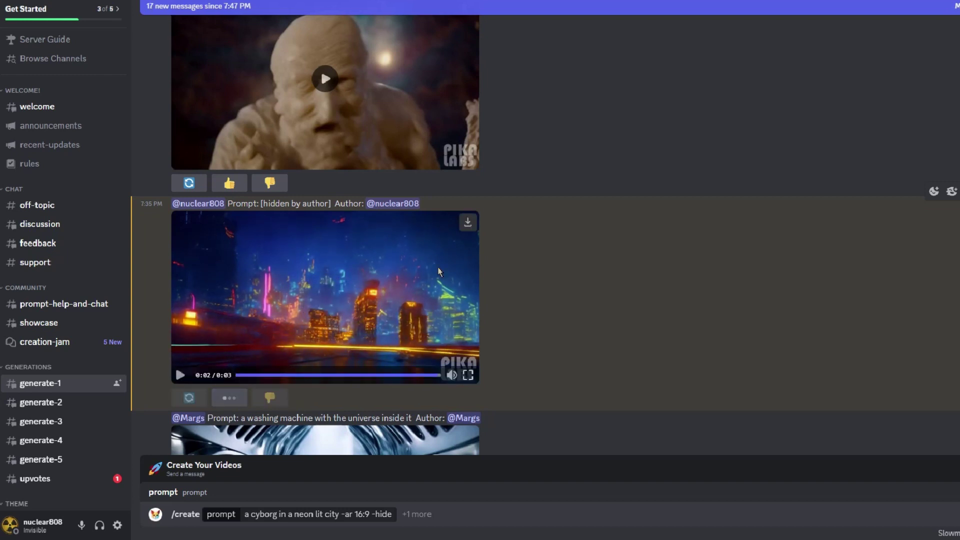
click(46, 47)
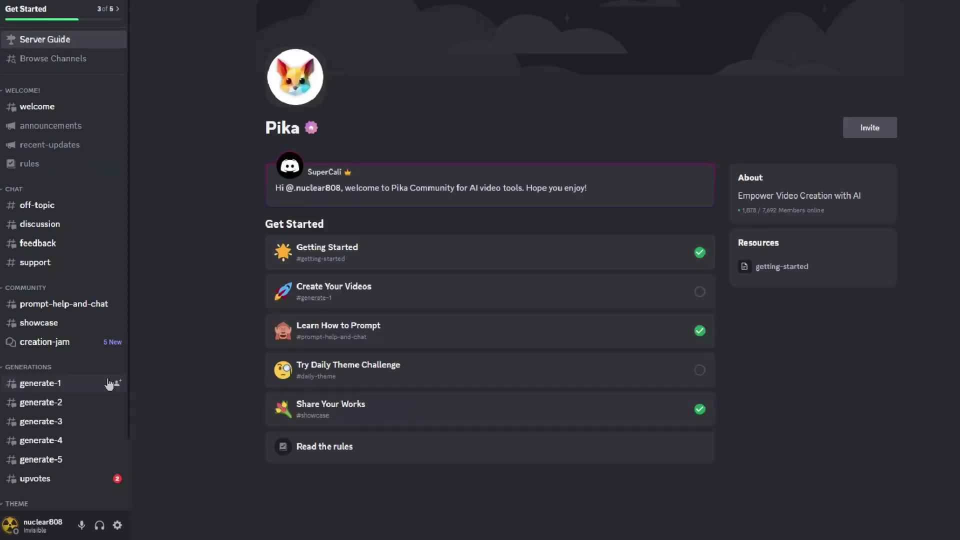
- Open generate-2 and choose Upload a File to attach something
click(103, 403)
click(156, 516)
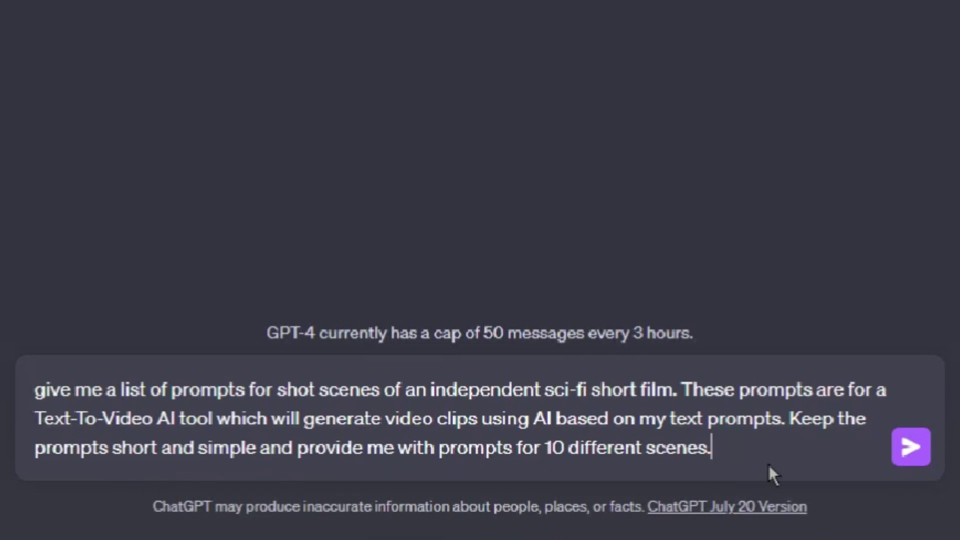
- Get ten short sci-fi scene prompts from ChatGPT and submit one to Pika with /create
click(911, 447)
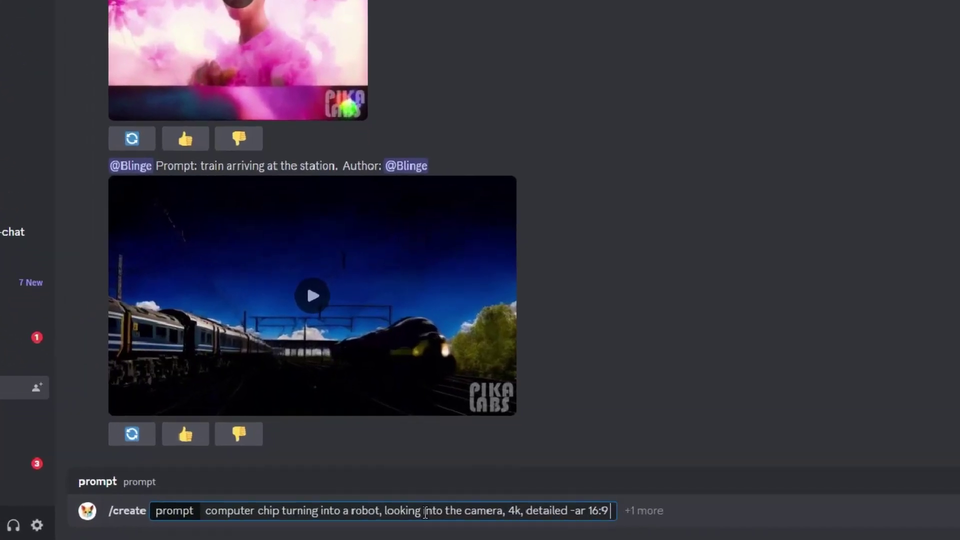
key(Return)
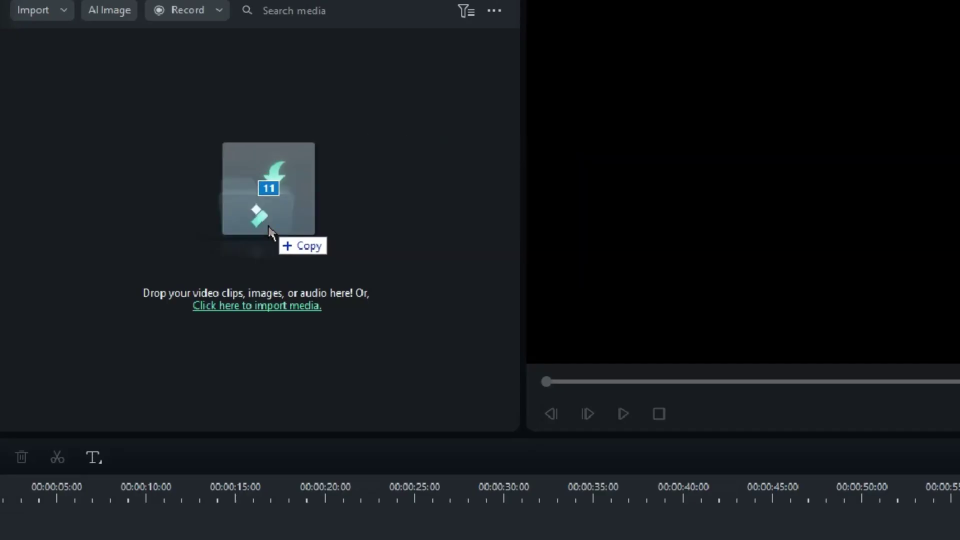
- Import the clips onto a 1920x1080 Filmora timeline, then generate the music track and narration voice-over
drag(304, 240, 264, 224)
drag(220, 103, 134, 396)
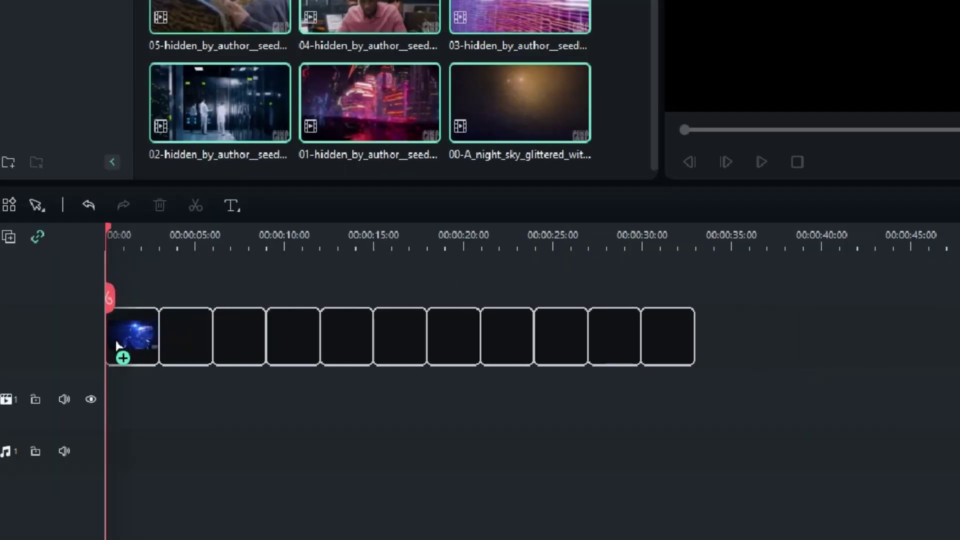
click(926, 164)
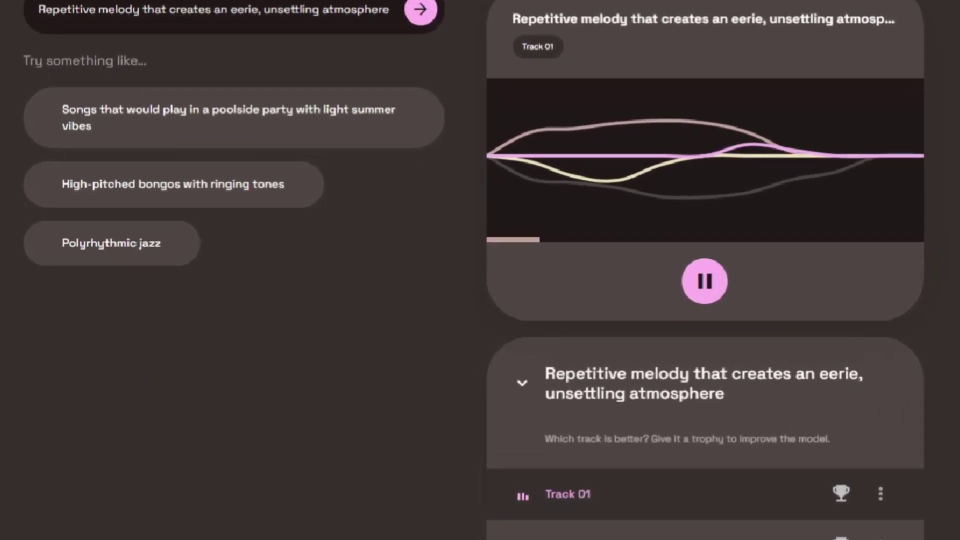
click(880, 494)
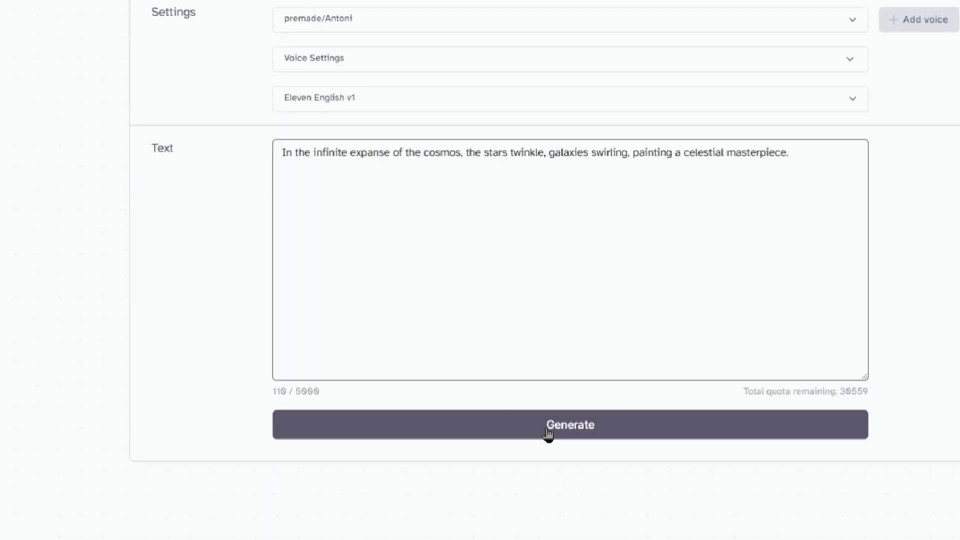
click(577, 435)
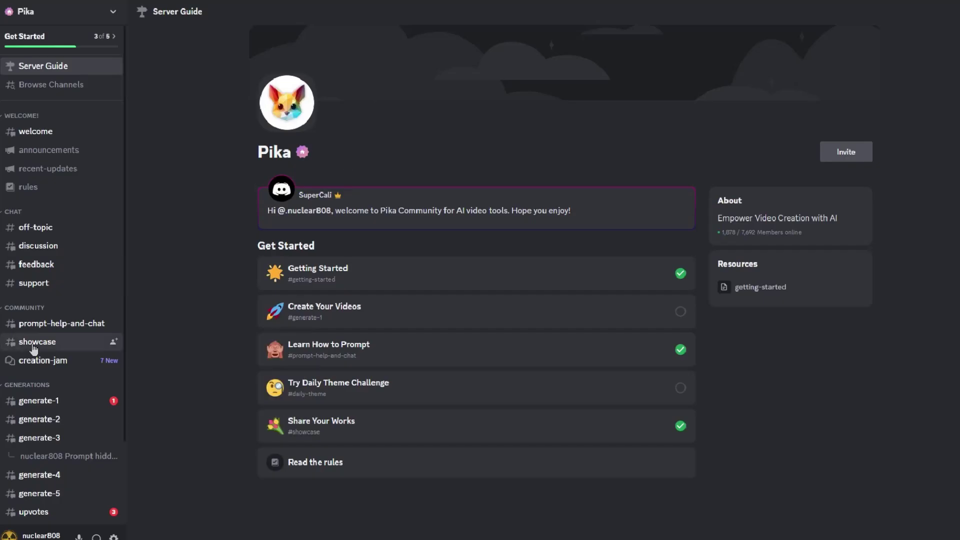
- Open #showcase and scroll through other members' Pika videos, then back up again
click(20, 342)
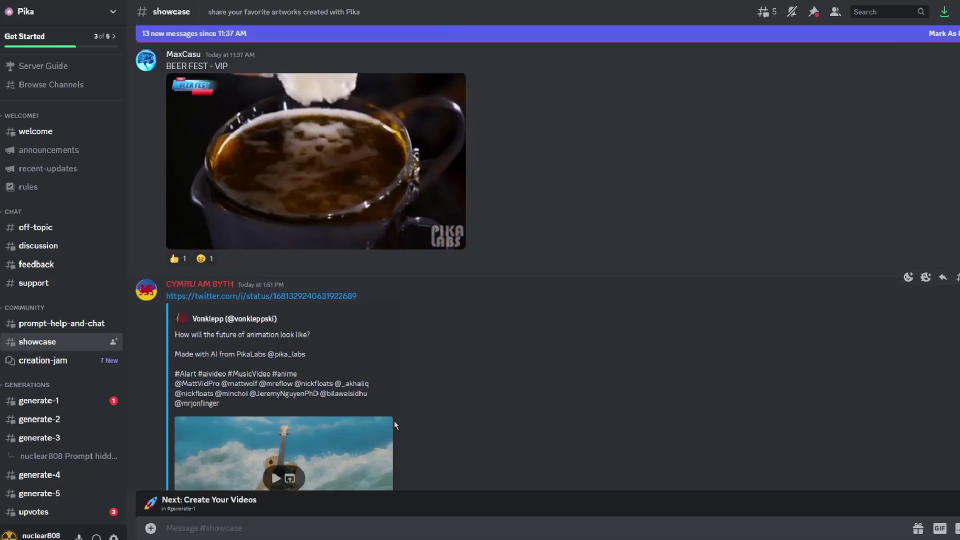
scroll(394, 421, down, 3)
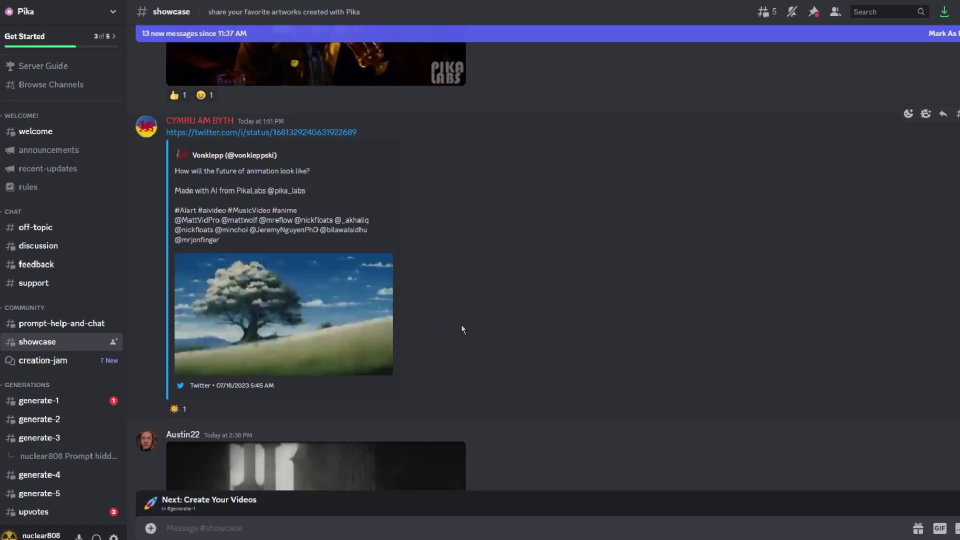
scroll(595, 395, down, 4)
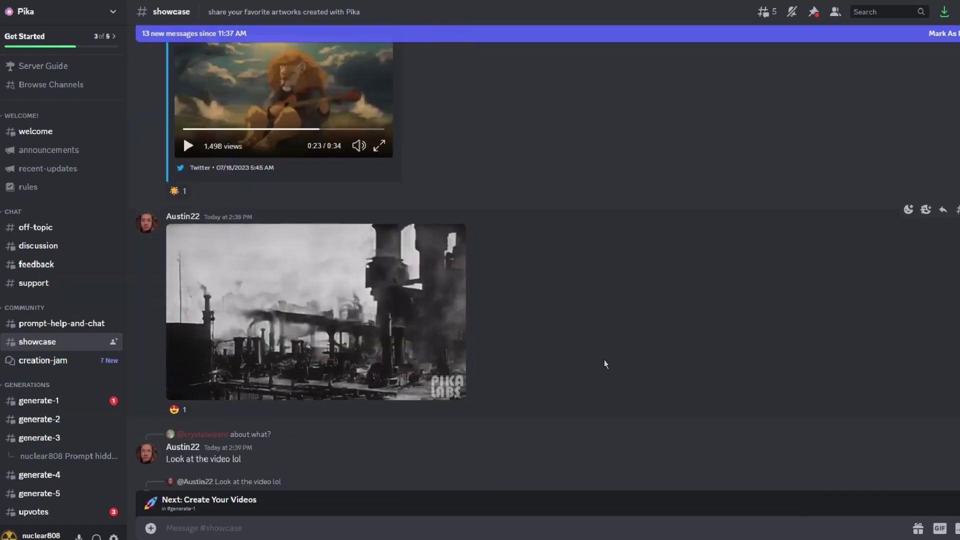
scroll(605, 361, down, 15)
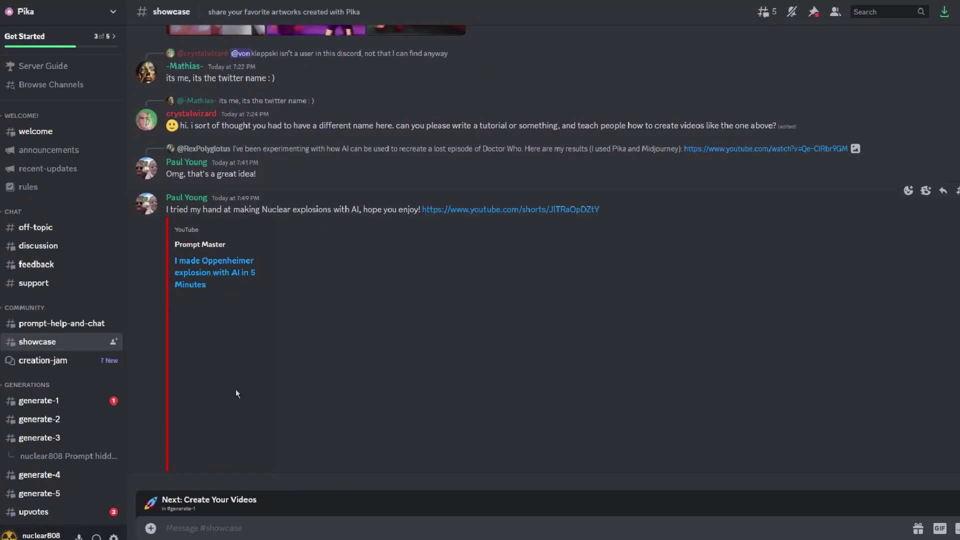
scroll(293, 422, up, 15)
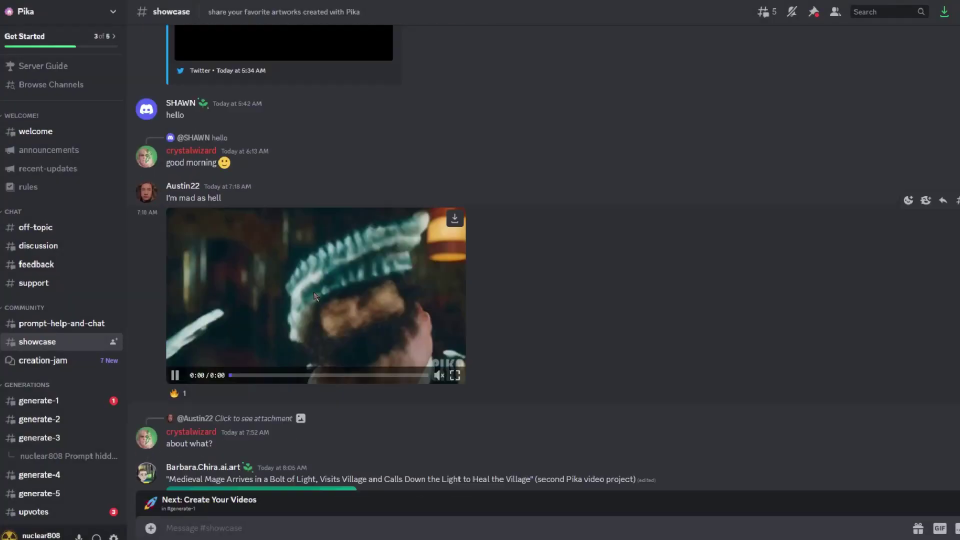
scroll(685, 343, up, 5)
scroll(735, 335, up, 5)
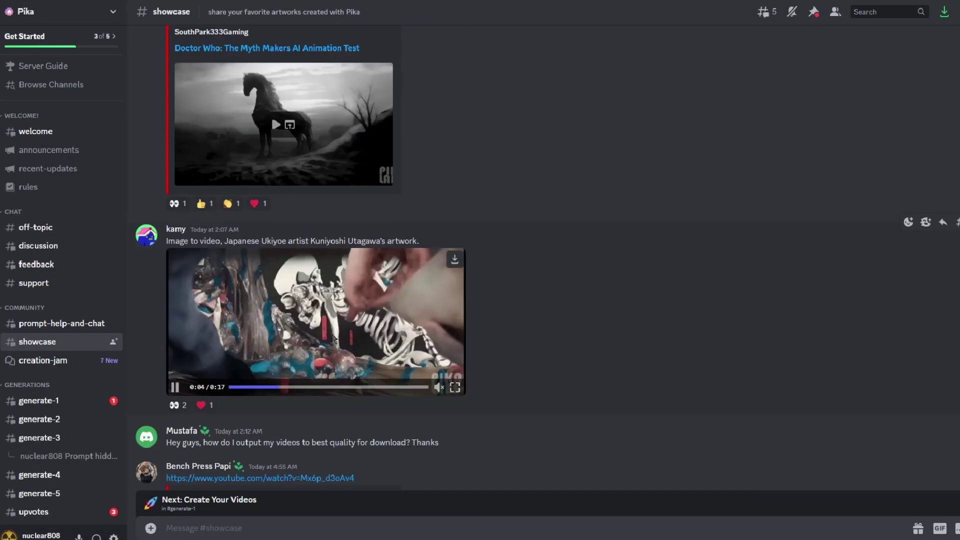
scroll(324, 335, up, 15)
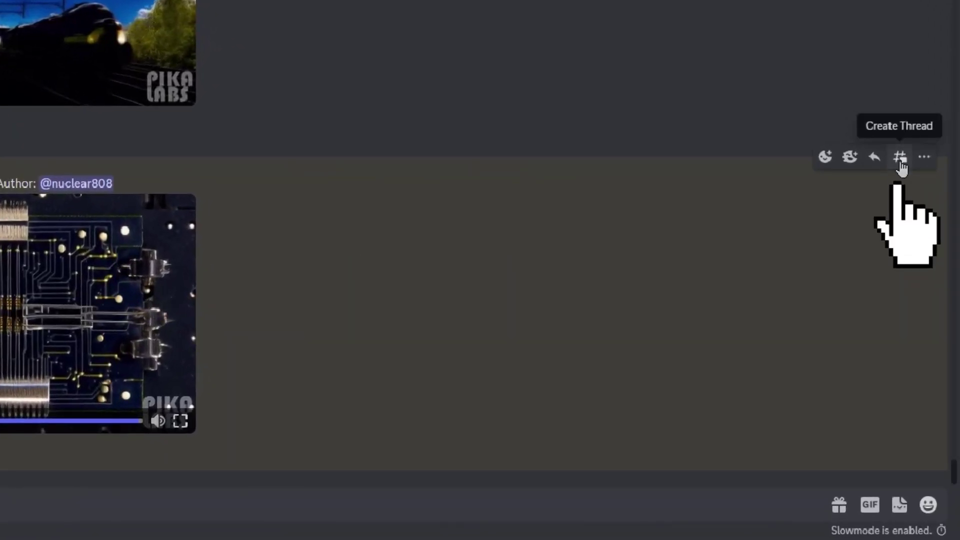
- Start a thread from the circuit-board video message and open it
click(901, 159)
key(Return)
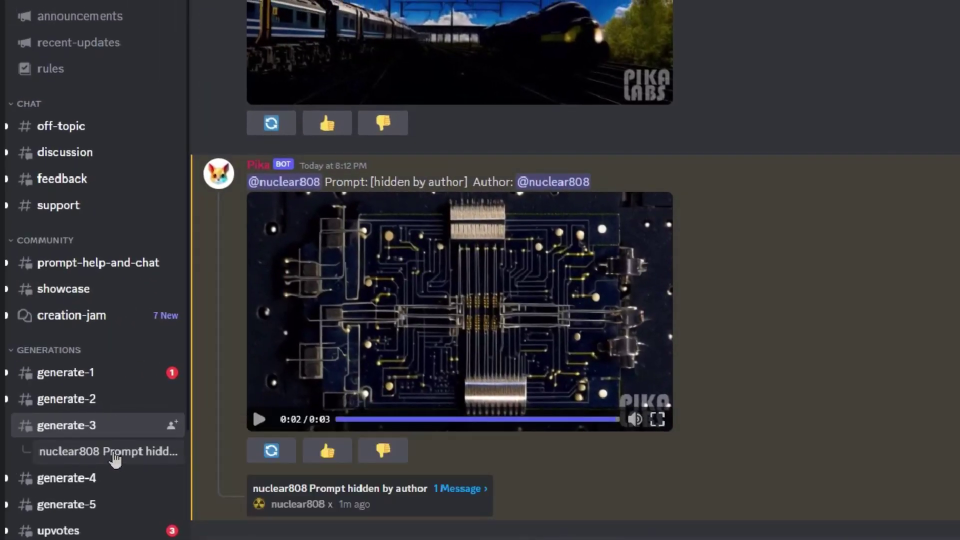
click(116, 461)
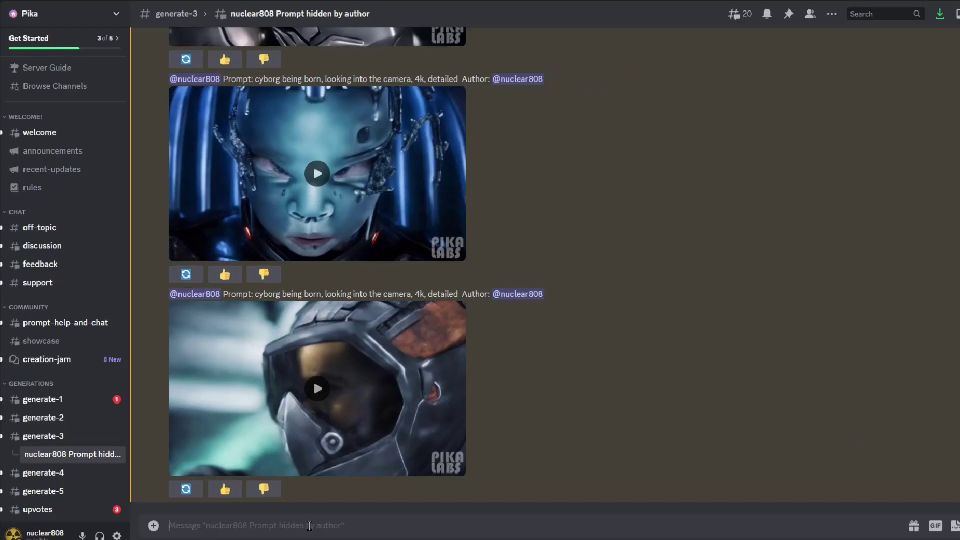
- Send /create with the pasted cyborg prompt and 00000-1036391276.png attached as the image
text(/create)
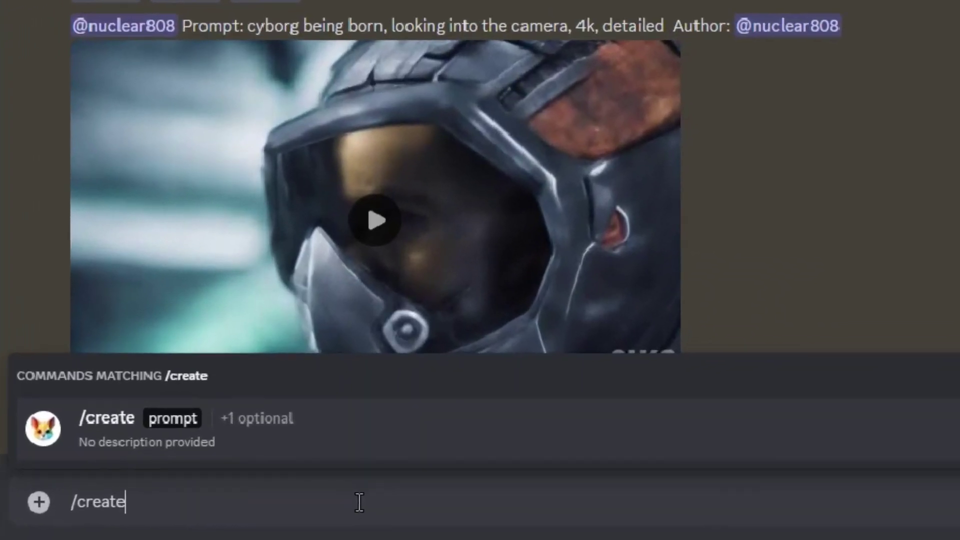
key(Tab)
text(cyborg looking at the camera, 4k, detailed -ar 16:9 -hide)
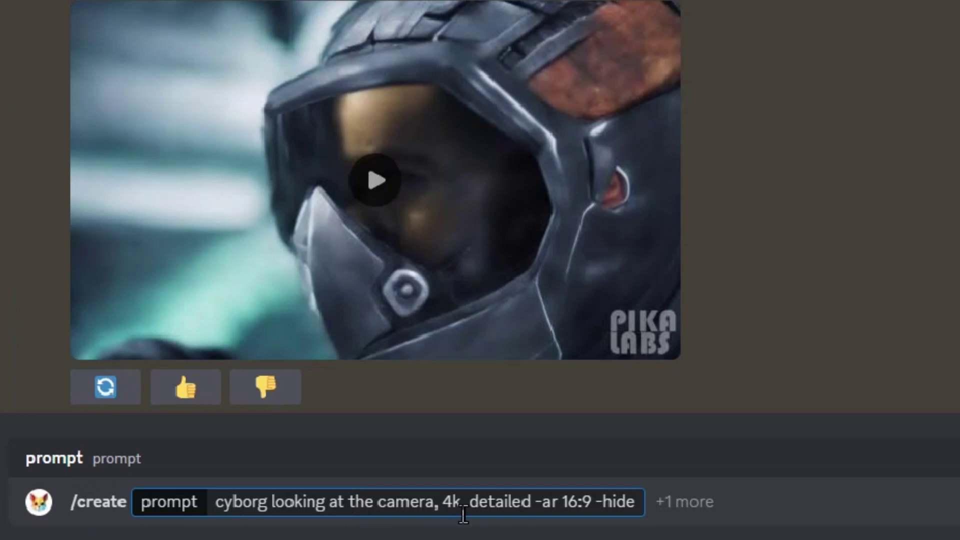
click(663, 500)
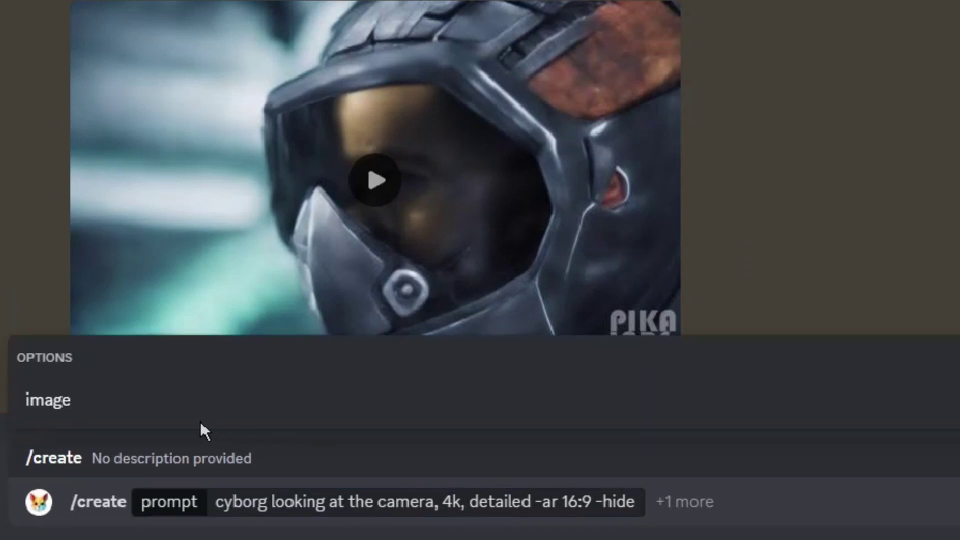
click(61, 412)
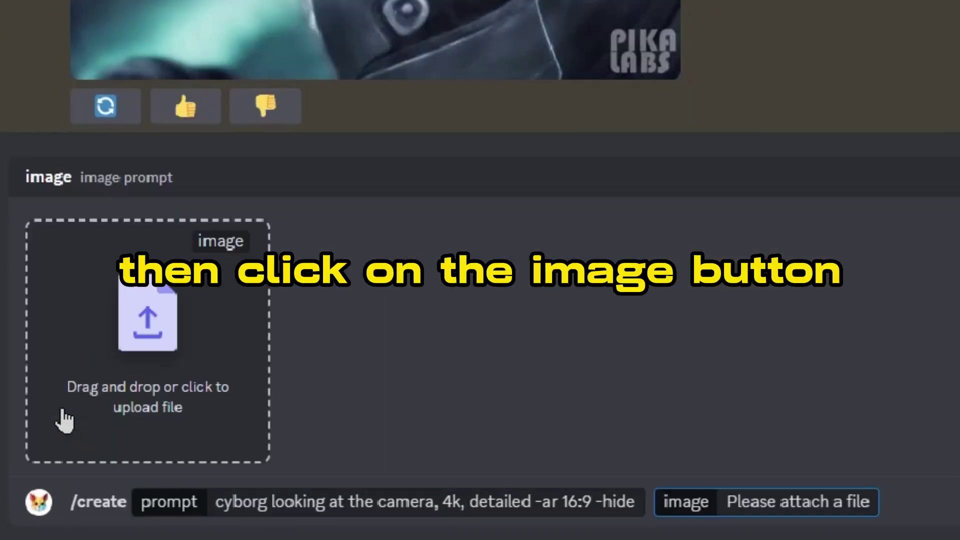
drag(857, 281, 181, 356)
click(918, 502)
key(Return)
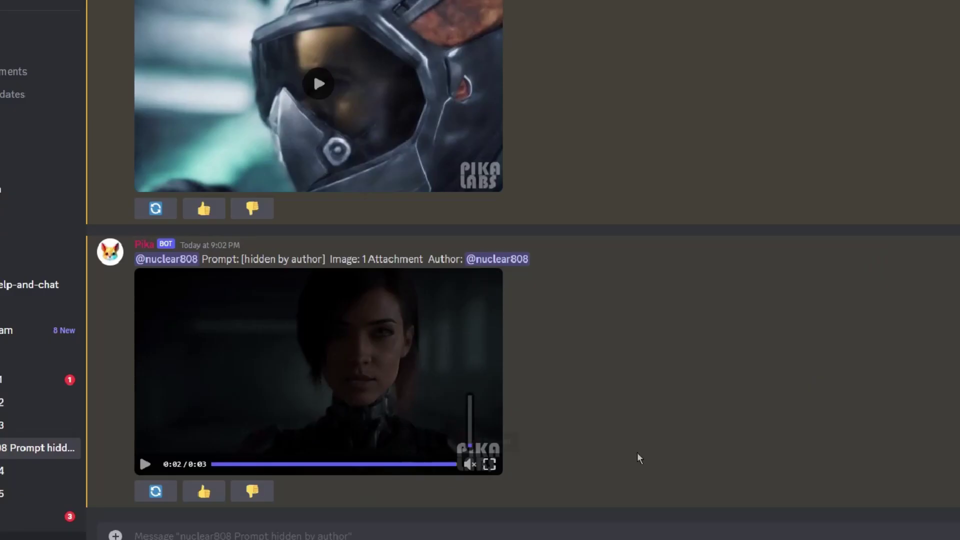
- Switch to the source image 00000-1036391276.png to compare with the cyborg woman clip
key(alt+Tab)
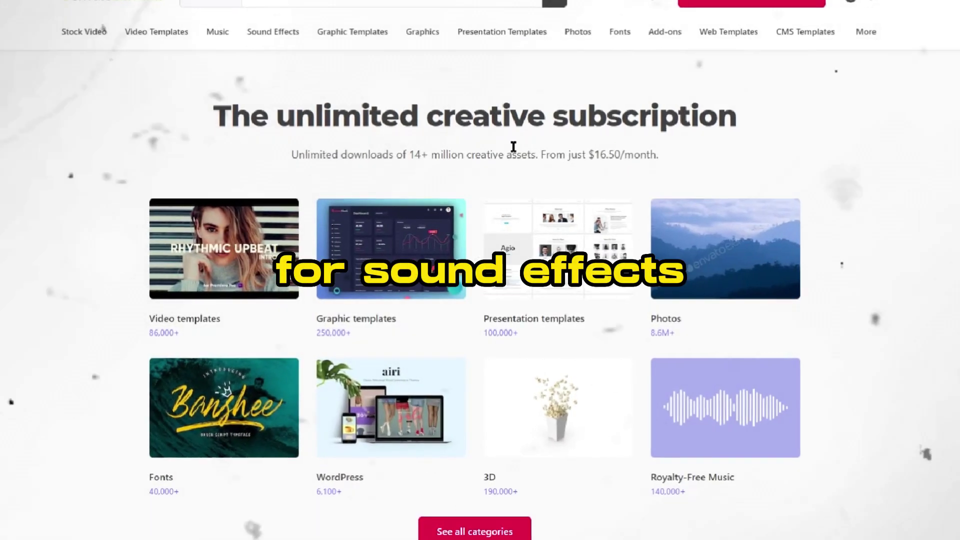
- Highlight the unlimited-downloads subtitle on Envato Elements, then scroll down to the 12 free files section
drag(293, 155, 509, 143)
click(252, 143)
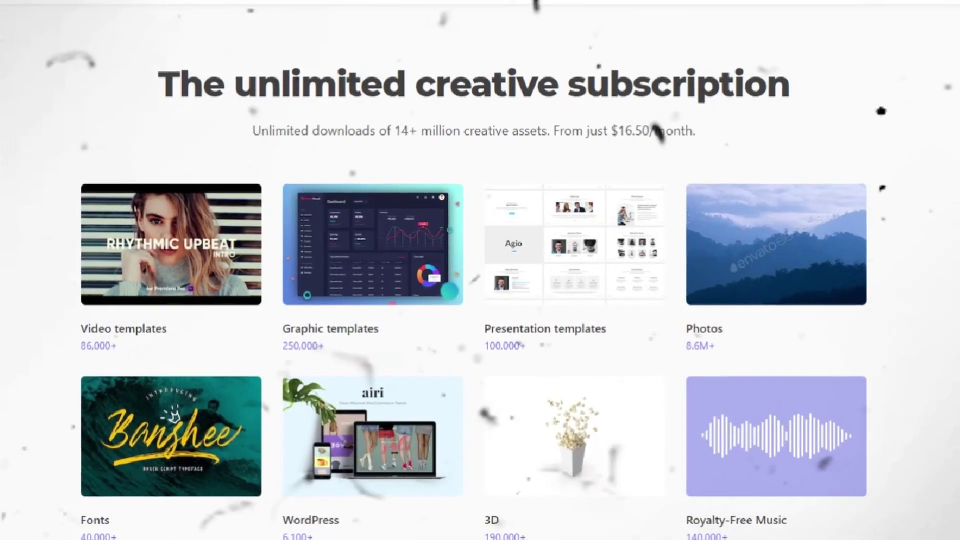
scroll(928, 455, down, 1)
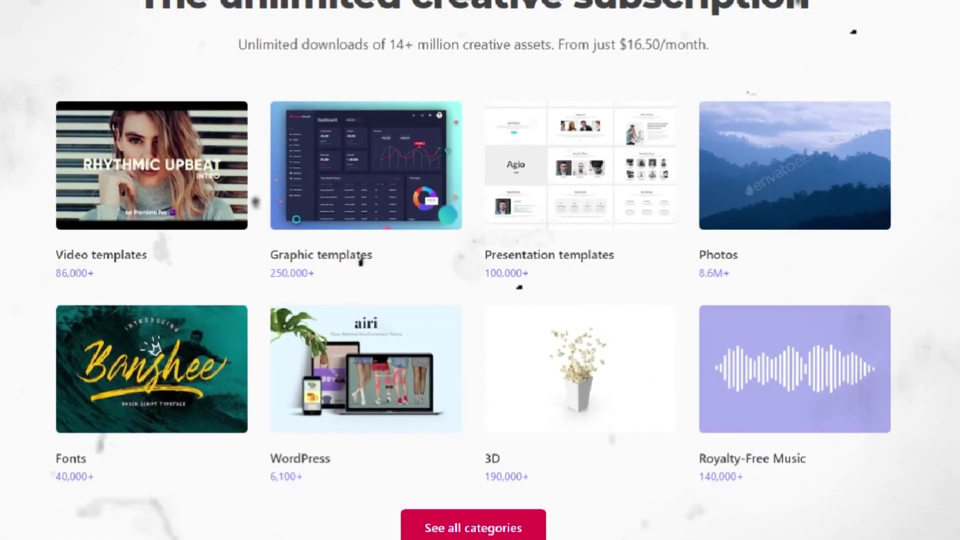
scroll(945, 332, down, 2)
scroll(858, 494, down, 5)
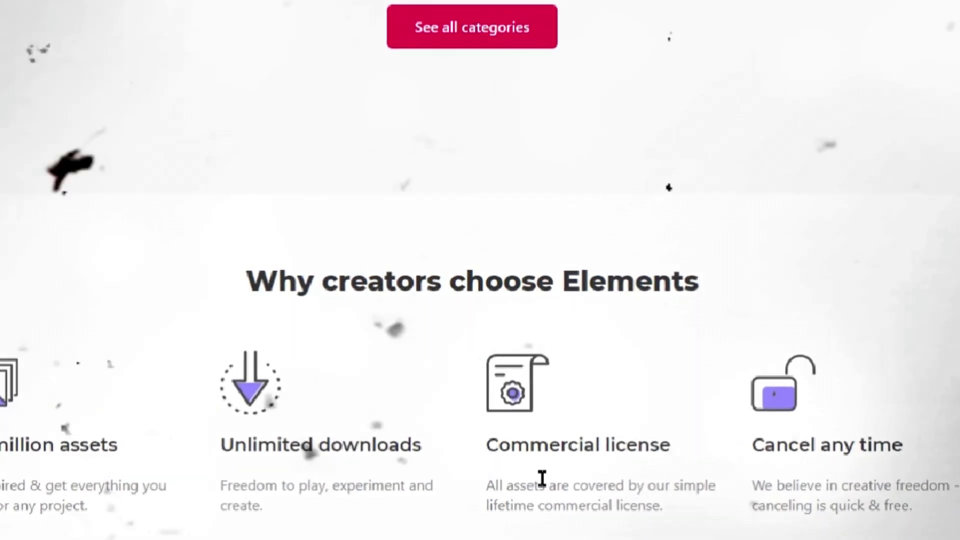
scroll(594, 530, down, 2)
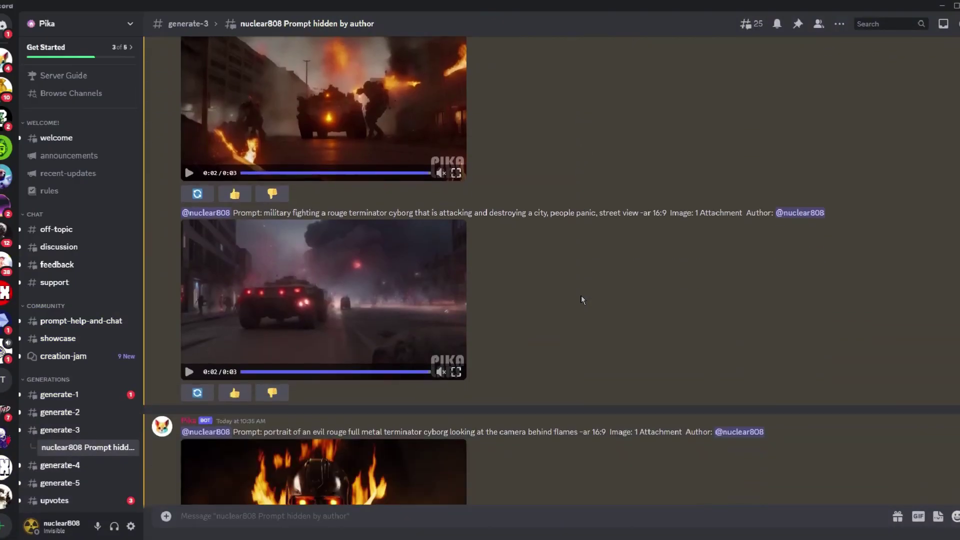
- Scroll down the generate-3 thread to the 16:9 'evil scientist working in a lab' clips
scroll(582, 296, down, 8)
scroll(582, 296, down, 3)
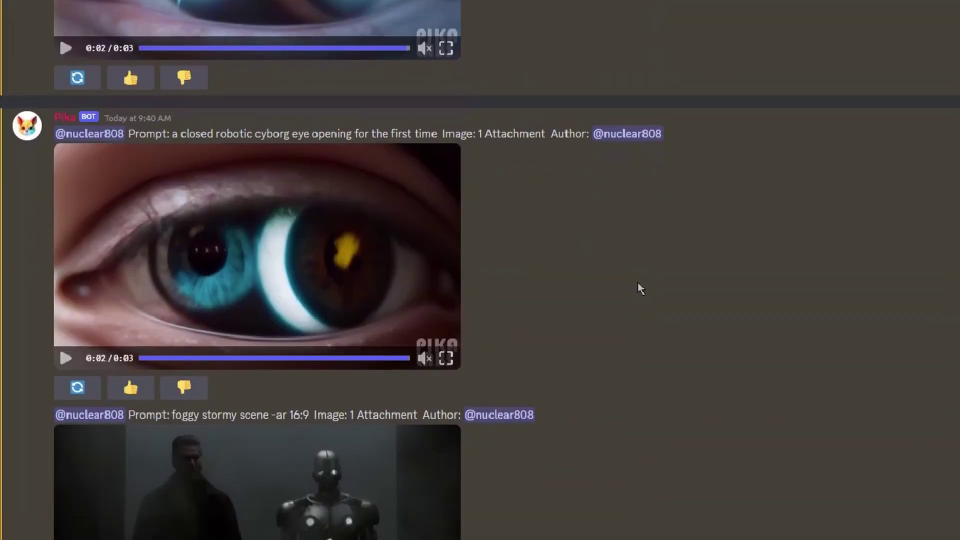
scroll(586, 284, down, 10)
scroll(633, 295, down, 15)
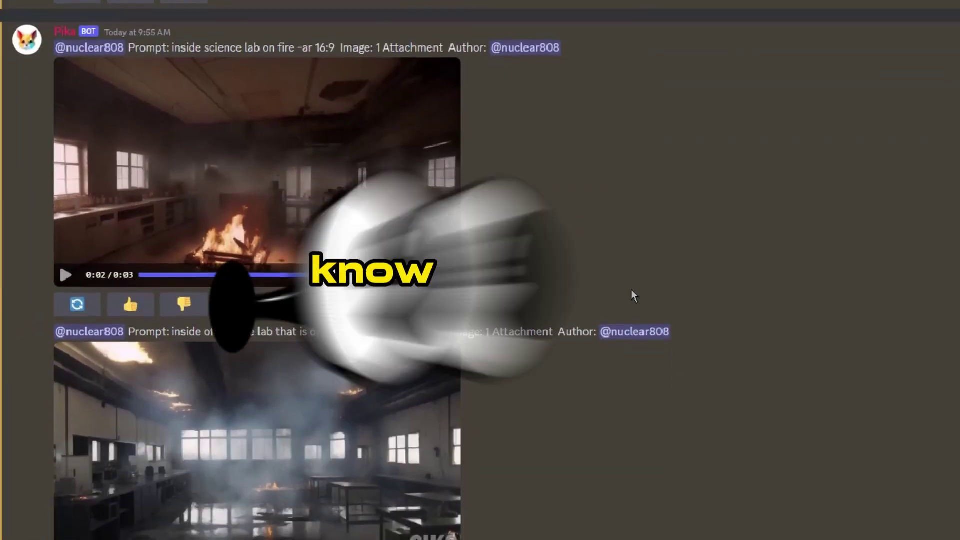
scroll(632, 295, down, 15)
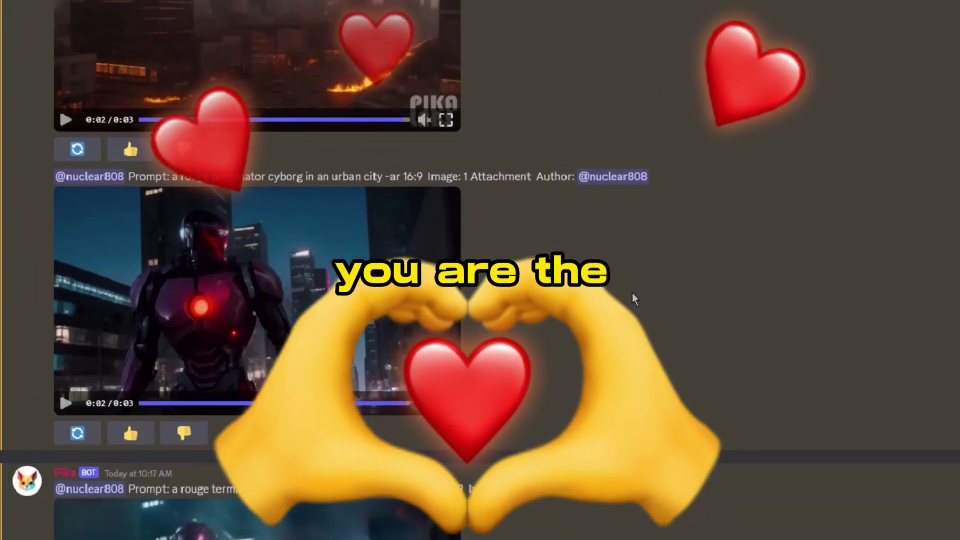
scroll(624, 305, down, 12)
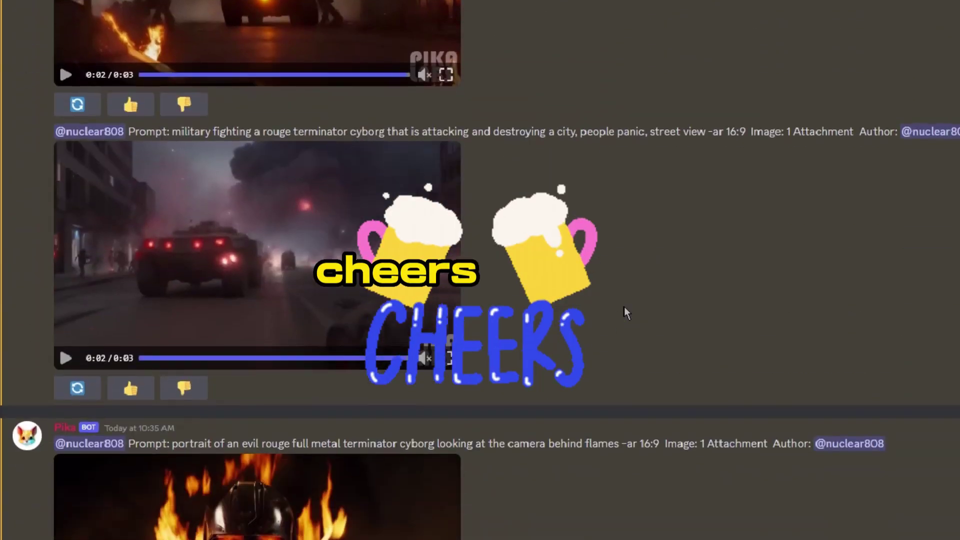
scroll(625, 302, down, 6)
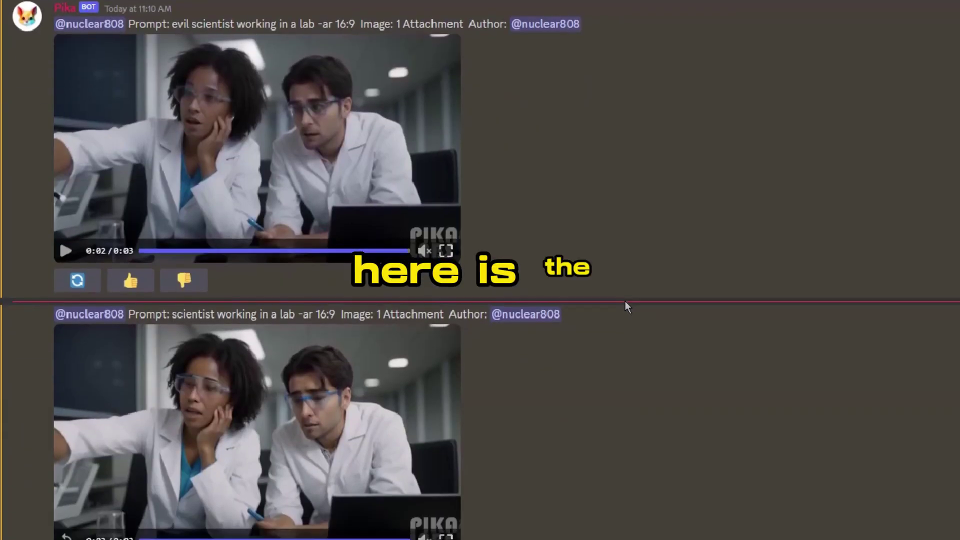